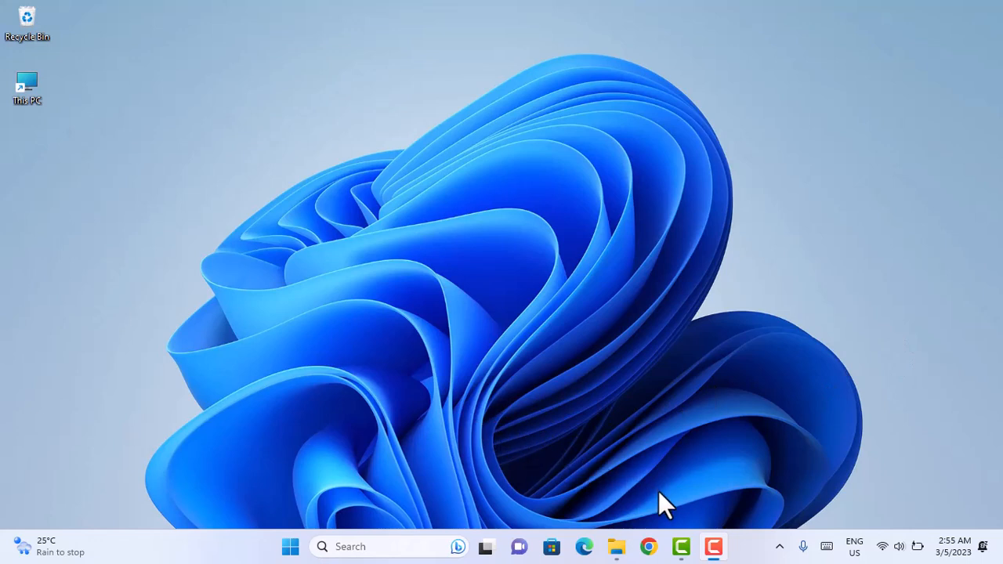
Step: Open the Microphone page of the Privacy & security settings in Windows Settings
left_click(290, 547)
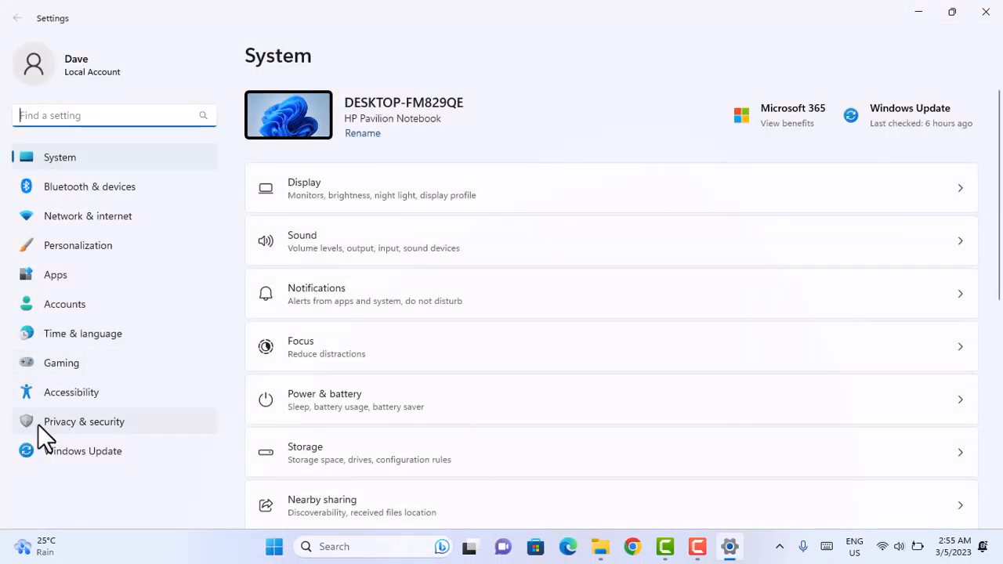
left_click(112, 426)
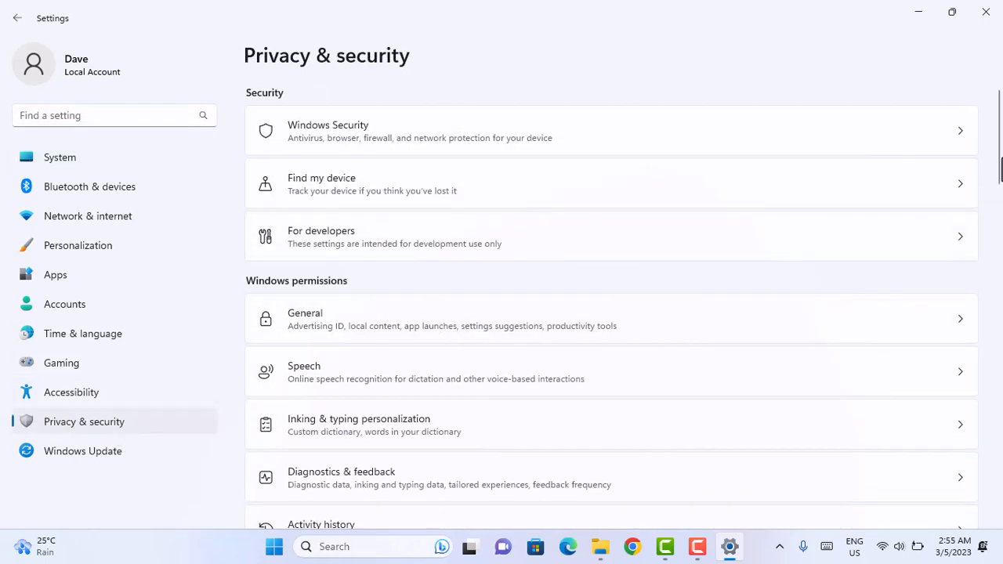
left_click_drag(1000, 168, 992, 298)
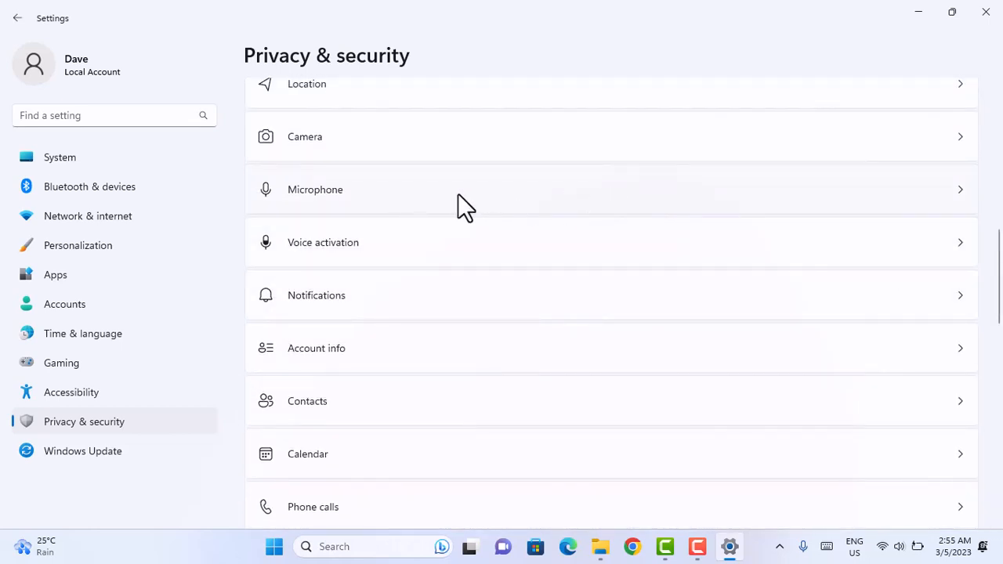
left_click(729, 201)
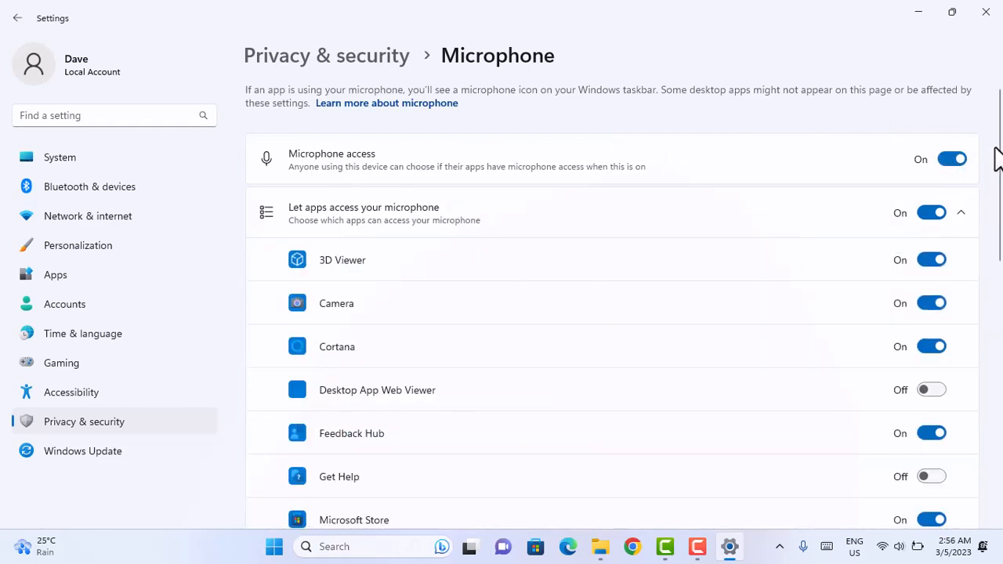
Step: Review the microphone access permission of each listed app and close the Settings window
scroll(1000, 161, "down", 1)
left_click_drag(1000, 161, 1000, 293)
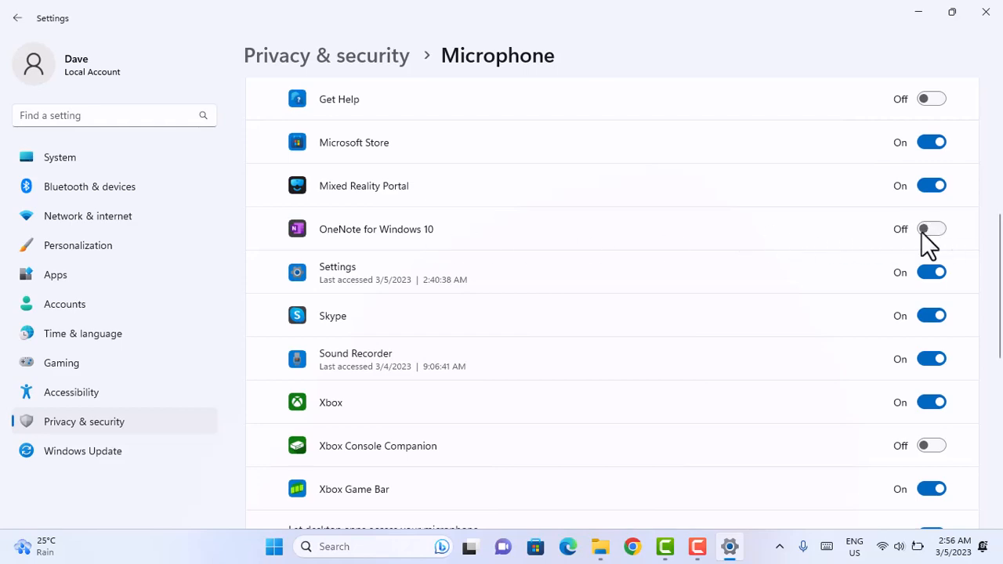
mouse_move(1001, 259)
left_mouse_down()
mouse_move(1001, 129)
mouse_move(996, 247)
left_mouse_up()
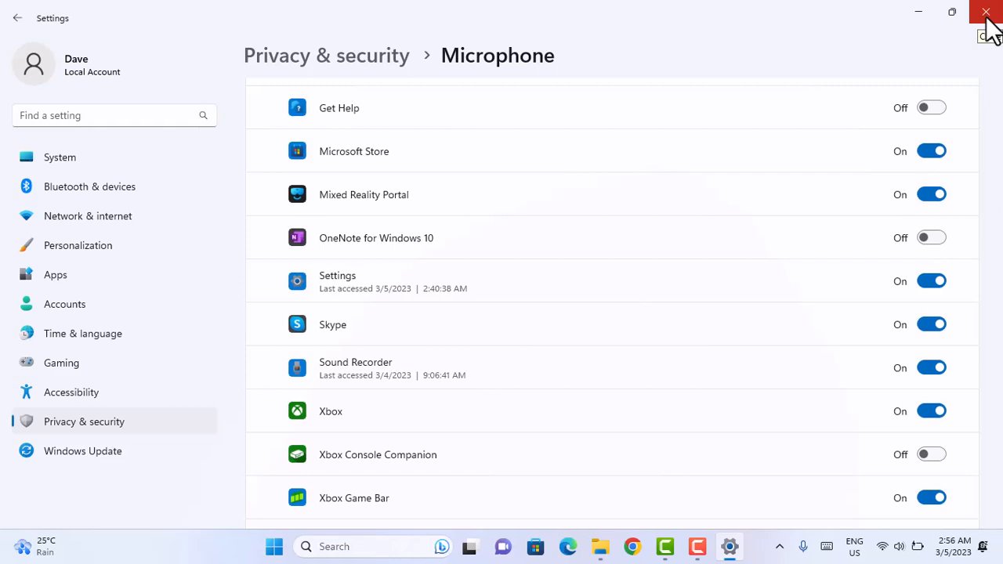
left_click(986, 13)
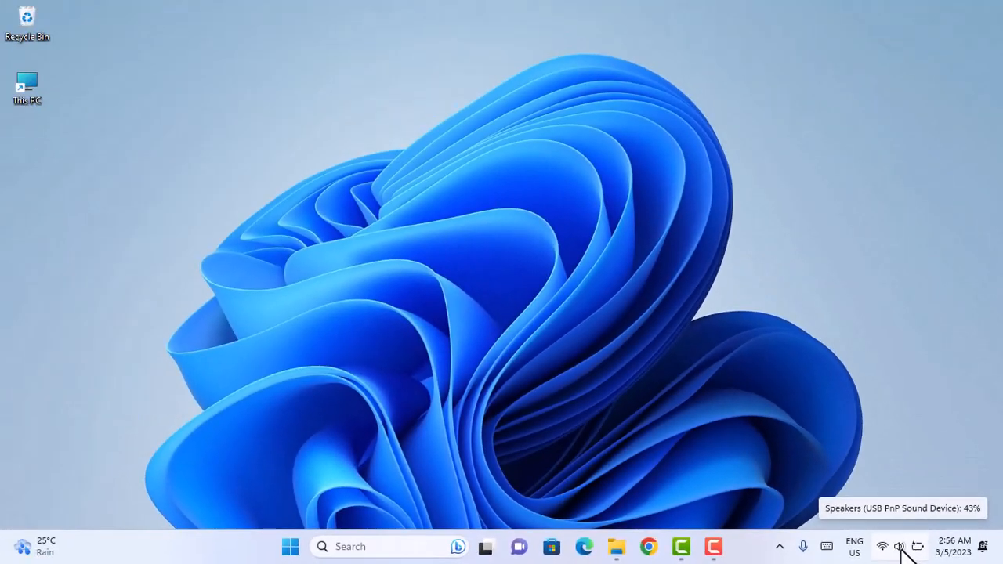
Step: Open the system Sound settings and check the input device, its volume and the advanced options
right_click(898, 546)
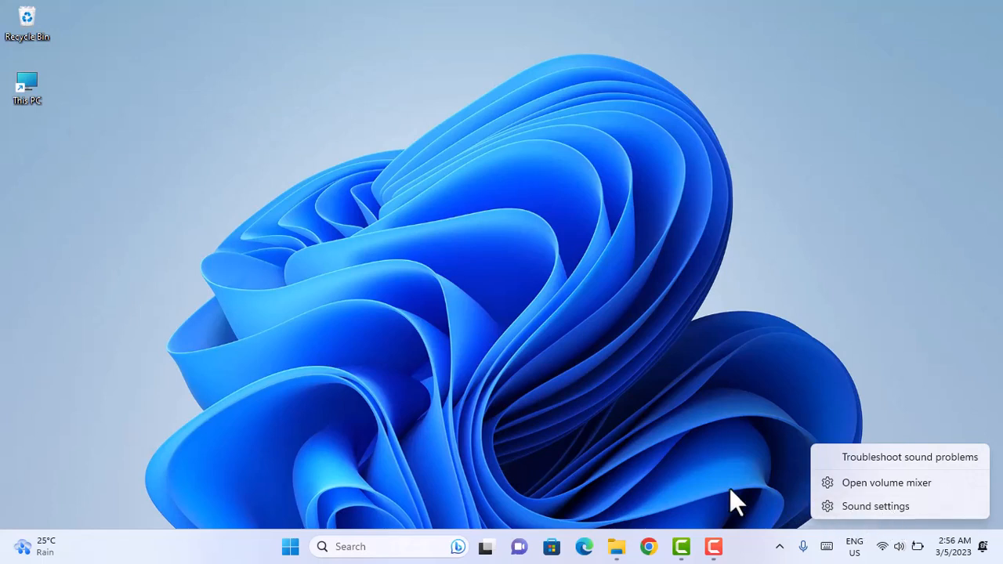
left_click(868, 507)
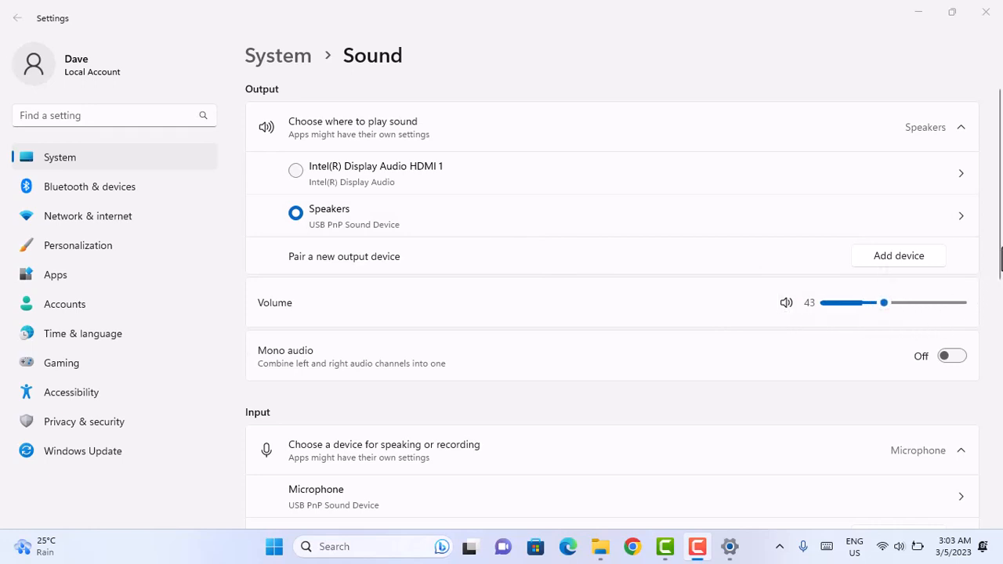
scroll(996, 282, "down", 1)
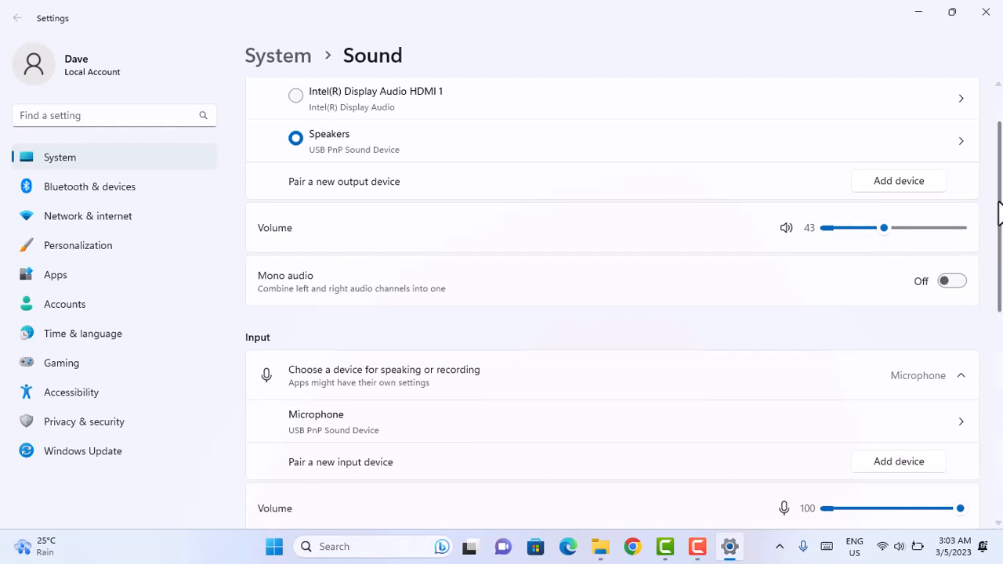
scroll(1000, 227, "down", 2)
left_click_drag(1000, 258, 1000, 288)
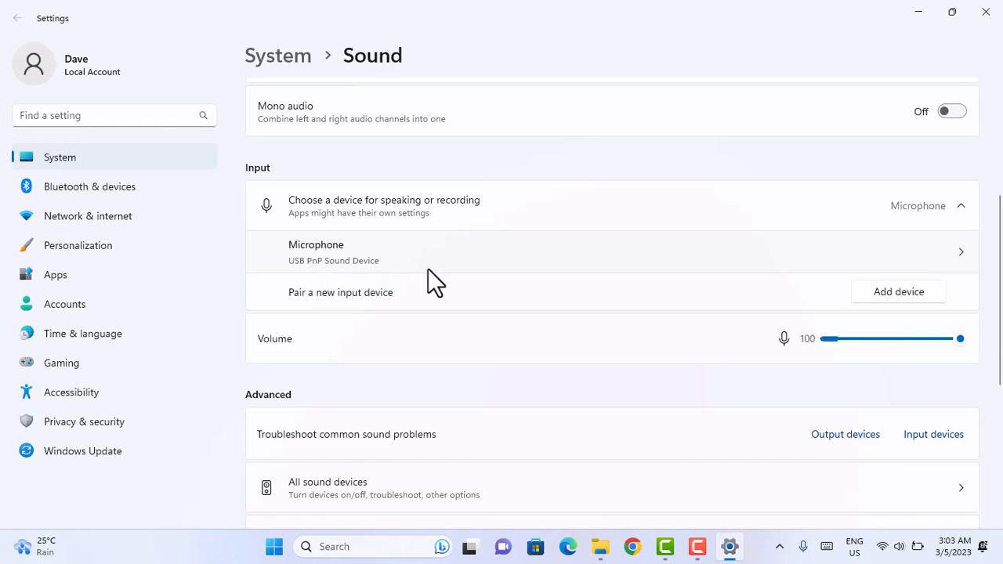
scroll(989, 297, "down", 2)
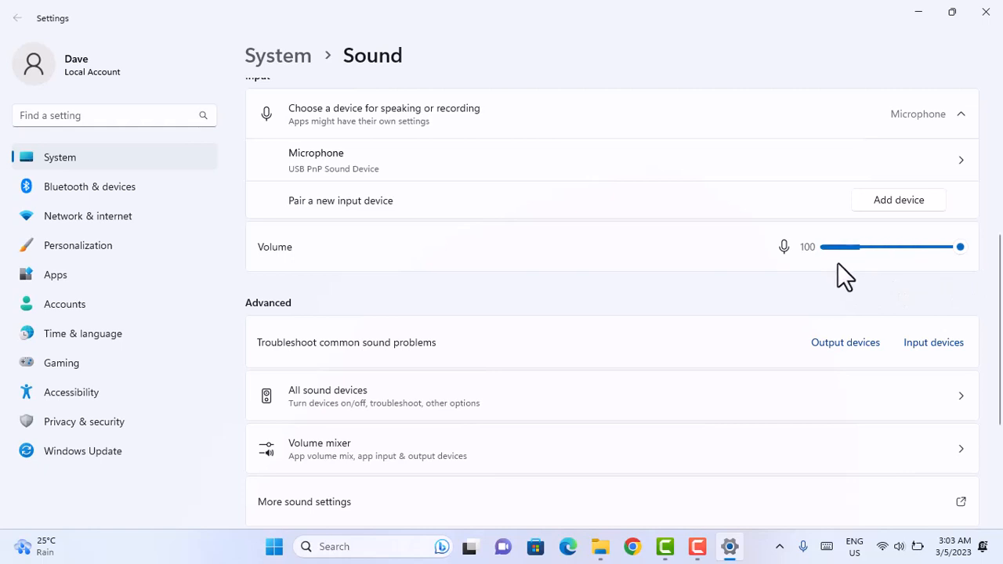
left_click_drag(1001, 317, 989, 430)
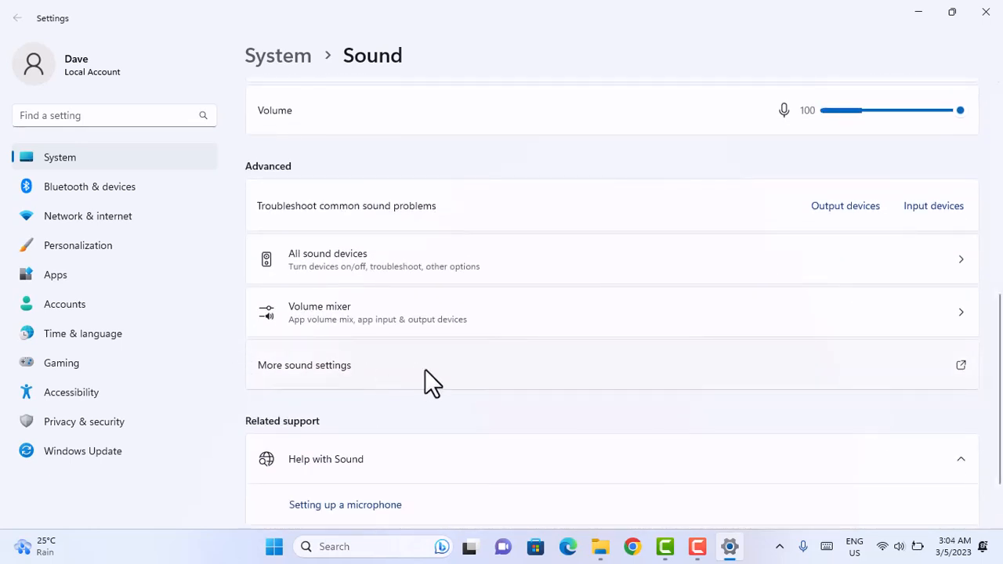
Step: Open the additional sound settings dialog and move it so the input device names in Settings stay readable
left_click(705, 362)
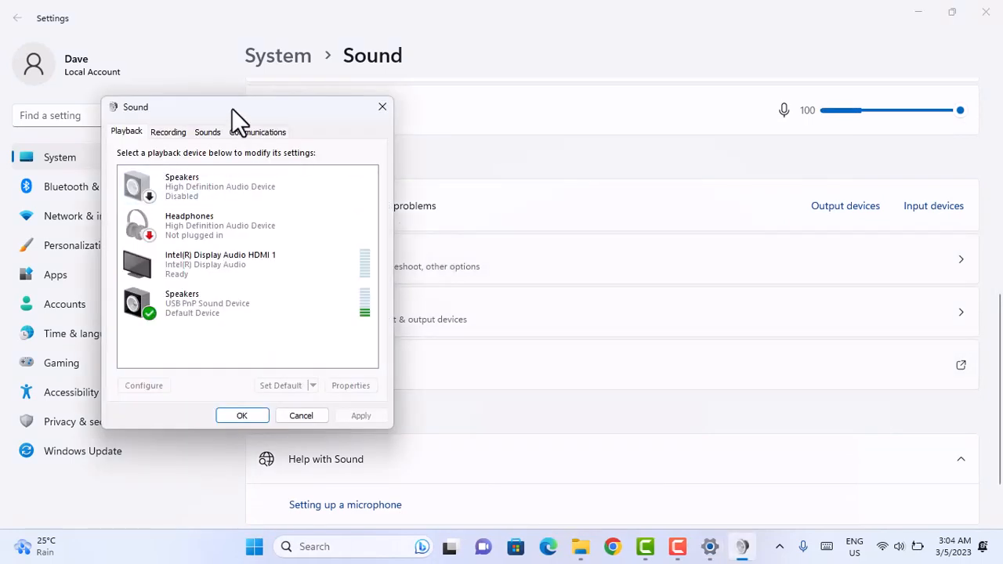
left_click_drag(231, 107, 663, 95)
scroll(454, 249, "up", 3)
left_click(607, 289)
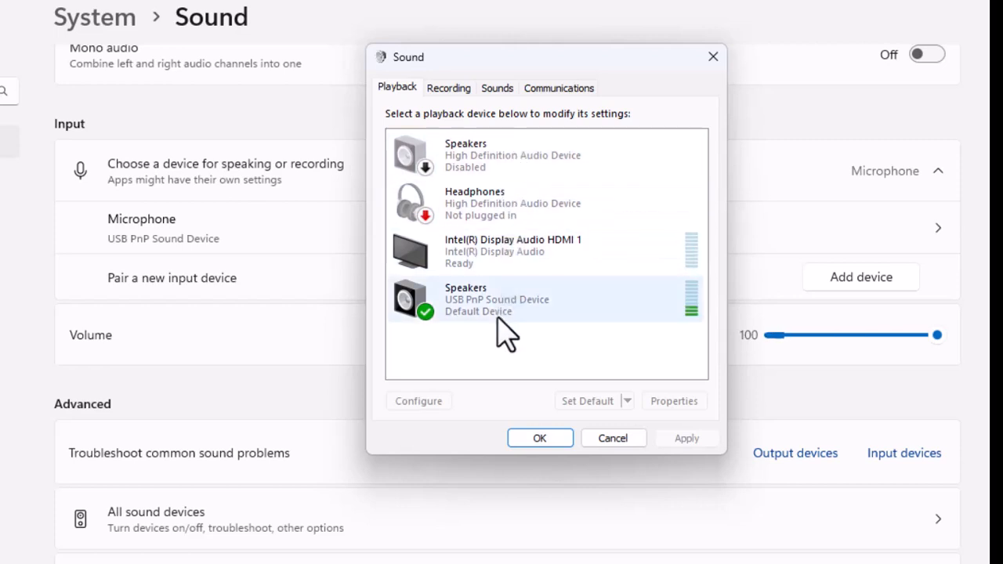
Step: Enable the disabled High Definition Audio Device speakers among the playback devices and check their available options
left_click(484, 169)
right_click(468, 157)
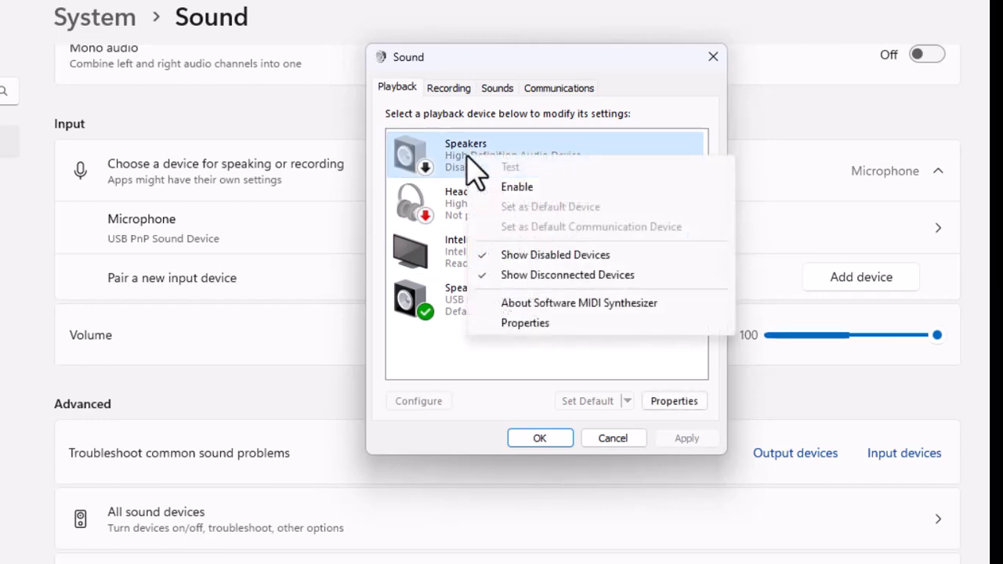
left_click(517, 186)
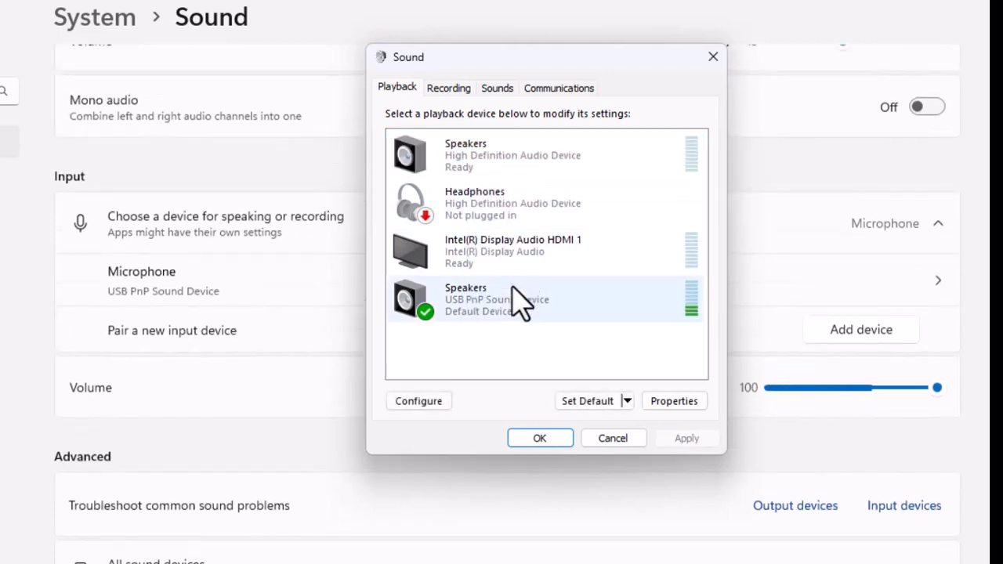
left_click(474, 169)
right_click(474, 168)
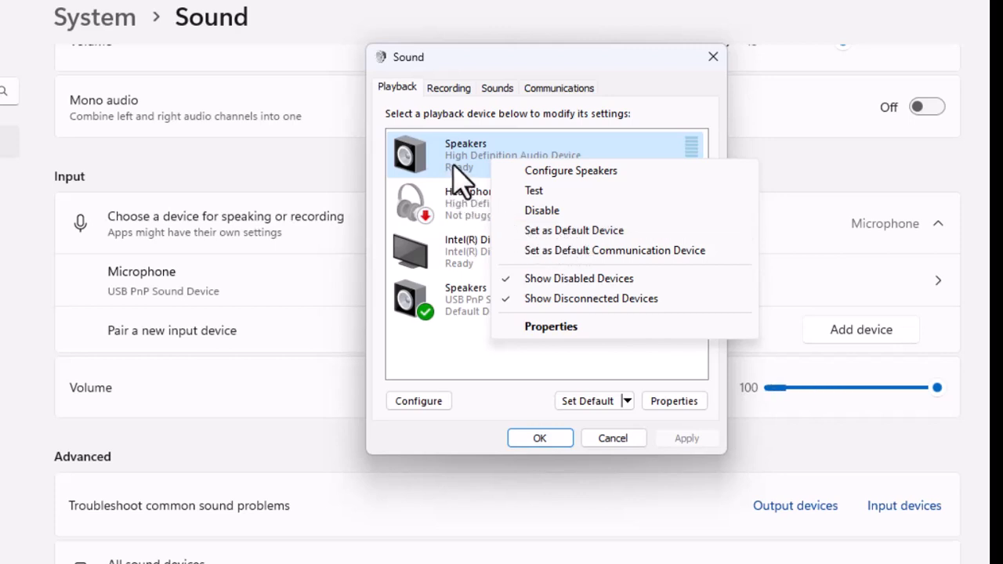
left_click(476, 367)
left_click(477, 367)
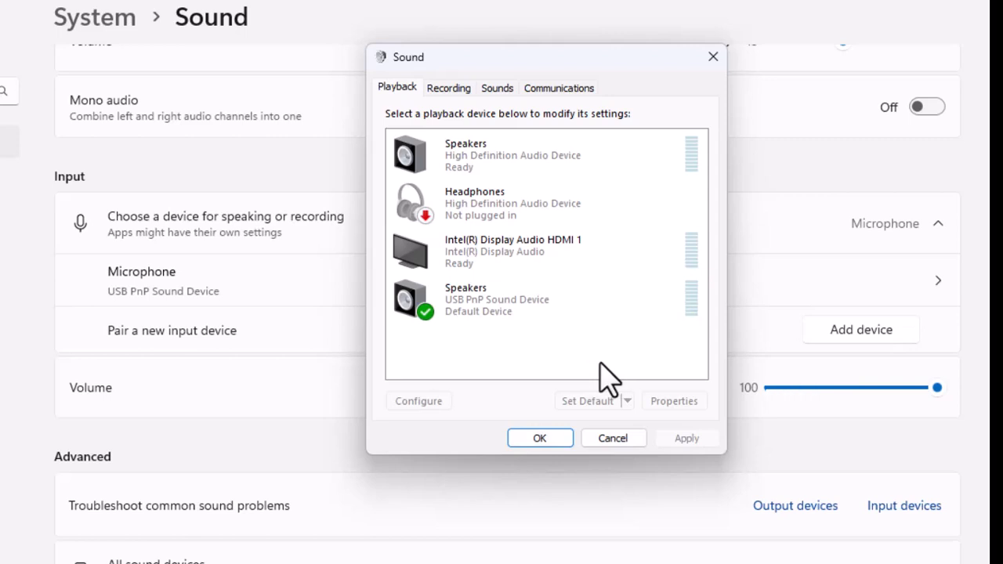
Step: Enable the disabled High Definition Audio Device microphone that is not marked as unplugged among the recording devices
left_click(448, 88)
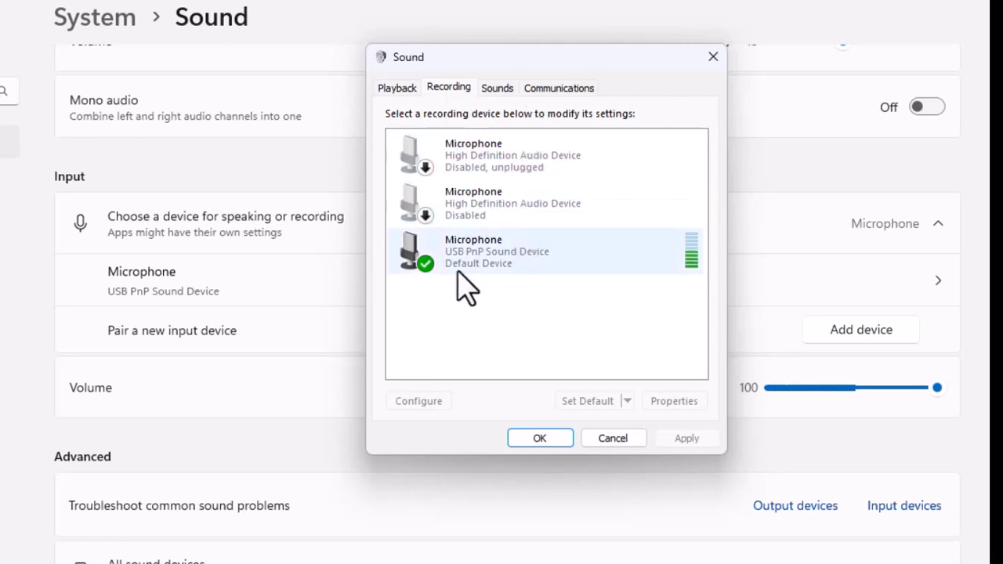
scroll(274, 269, "down", 5)
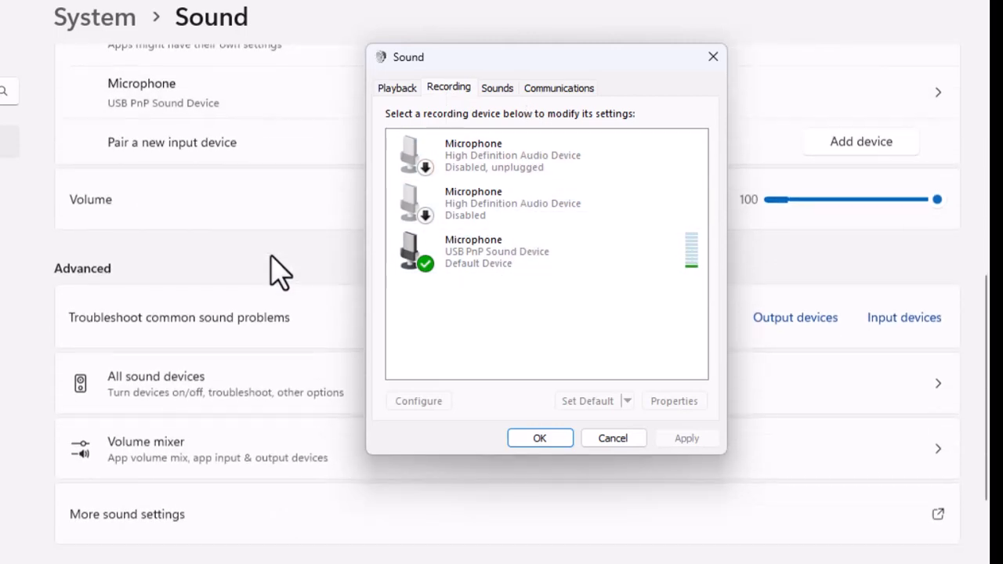
scroll(274, 269, "up", 5)
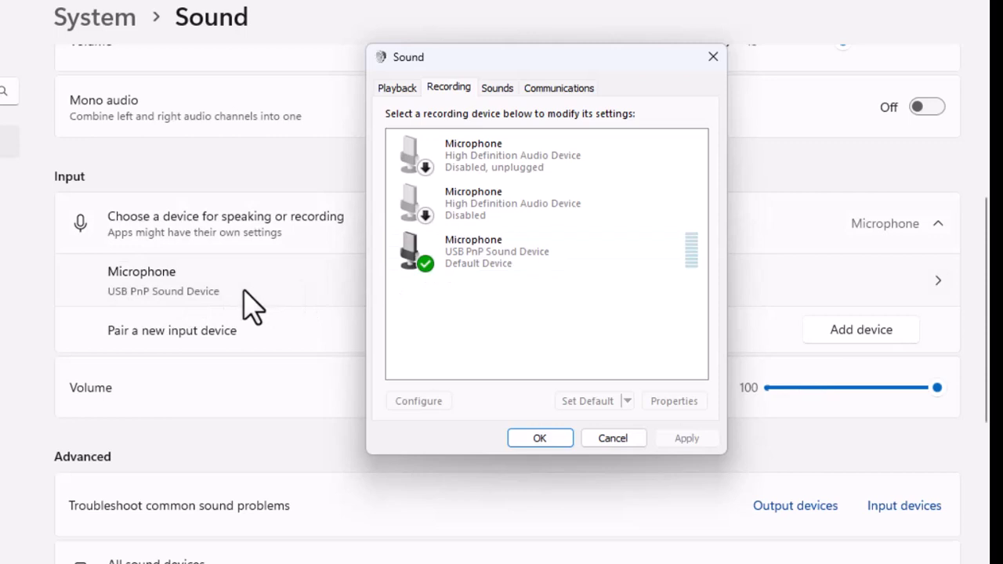
left_click(496, 225)
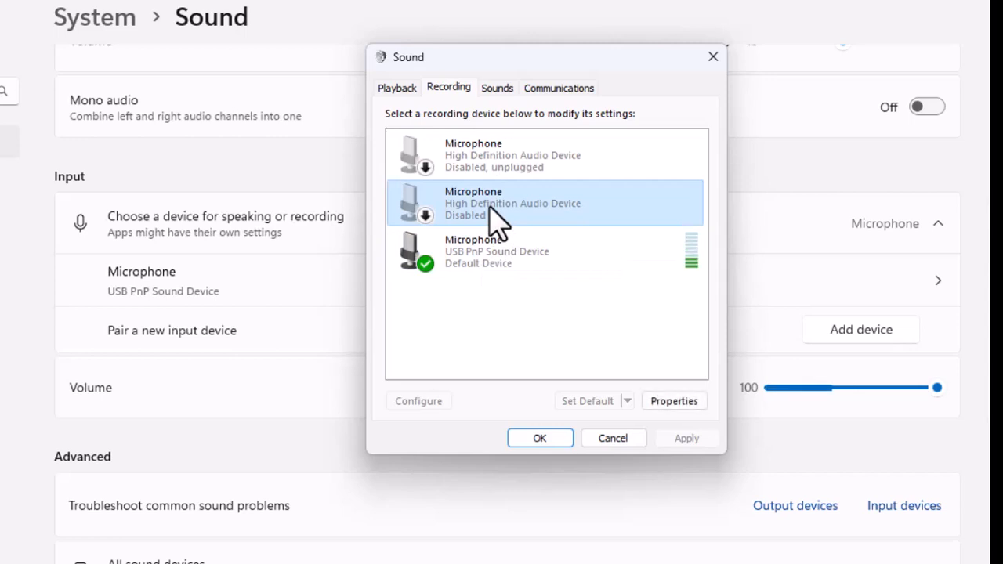
right_click(491, 207)
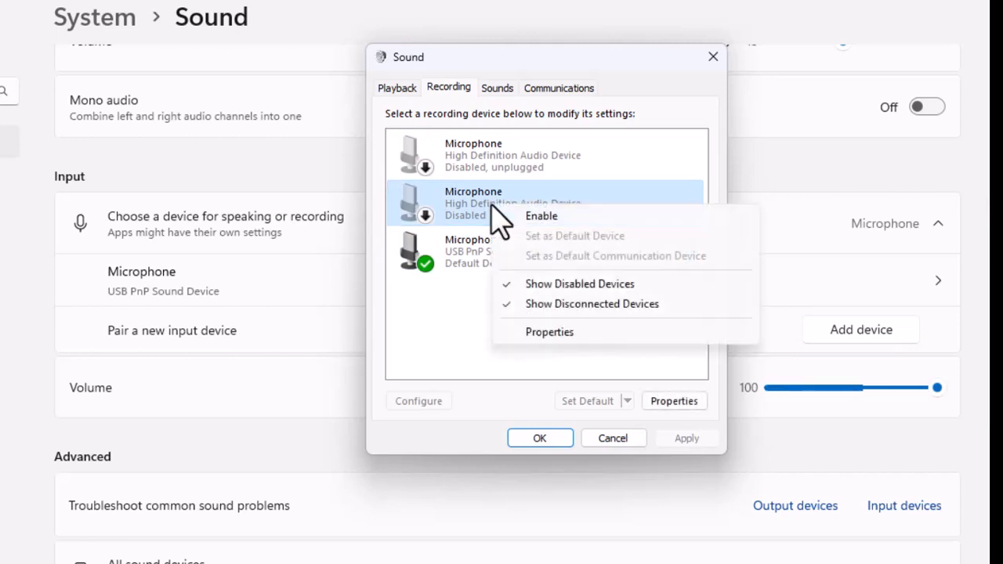
left_click(539, 217)
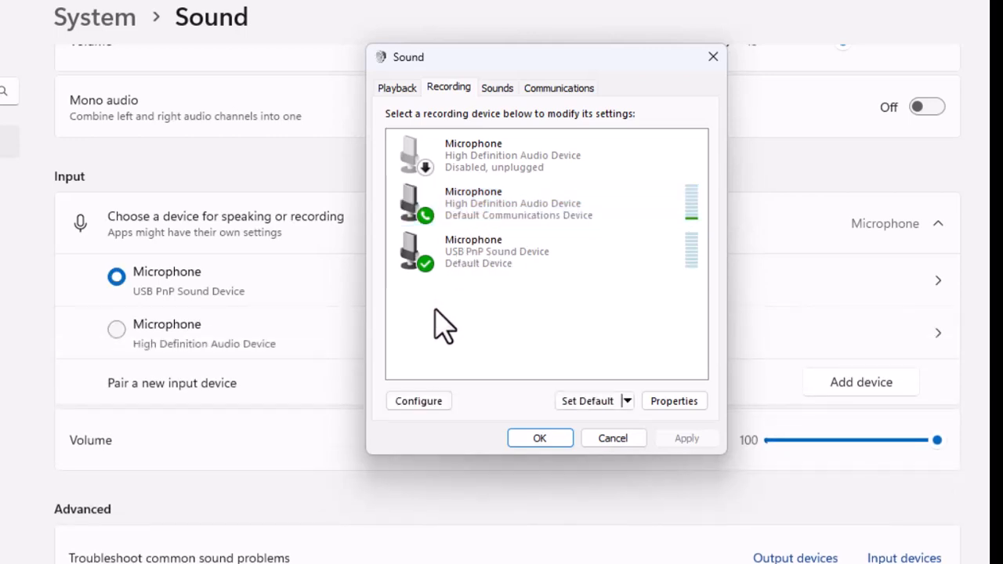
left_click(504, 210)
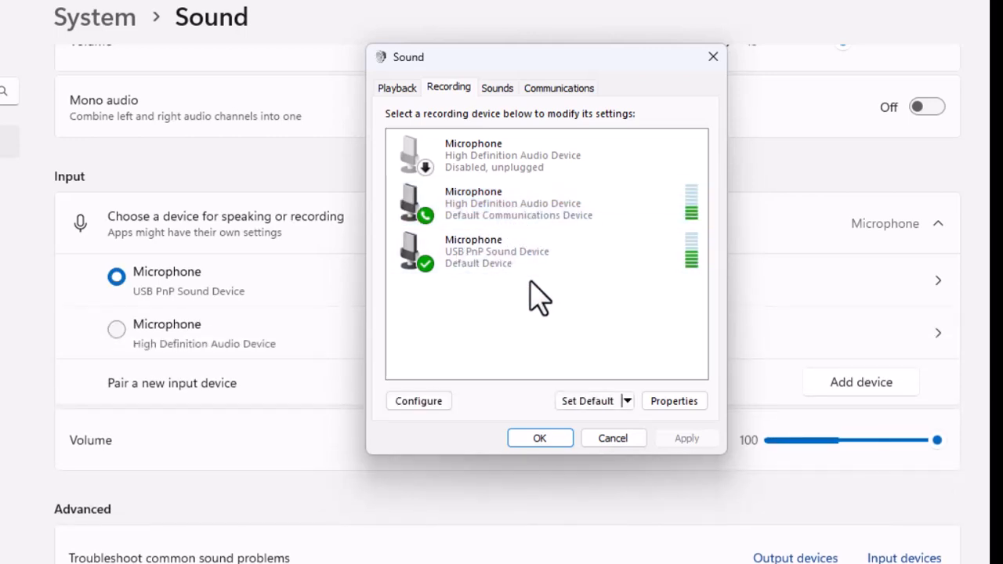
left_click(545, 222)
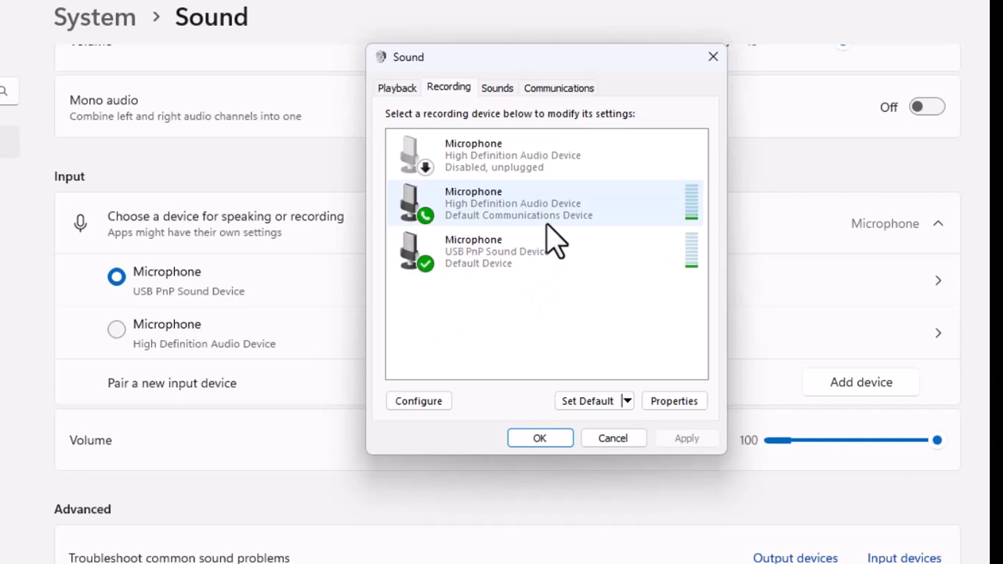
left_click(547, 230)
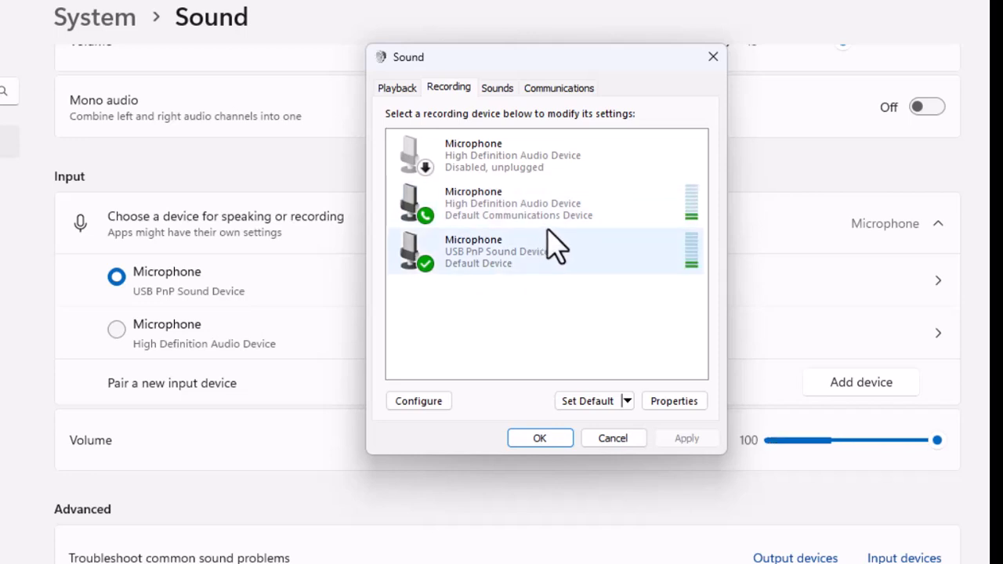
left_click(556, 217)
left_click(538, 233)
left_click(535, 297)
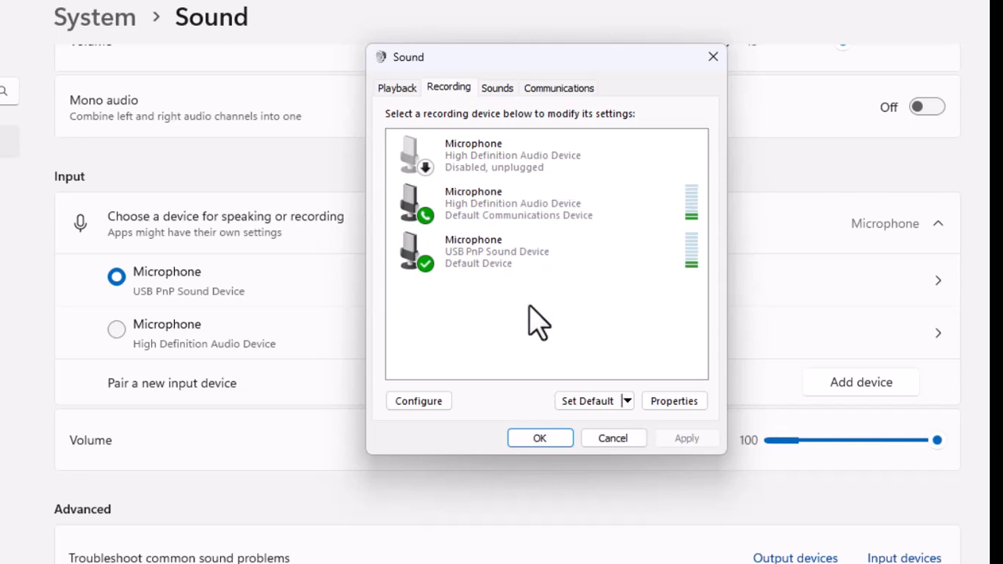
Step: Select "Listen to this device" in the High Definition Audio Device microphone's properties, and close the properties without applying
double_click(497, 210)
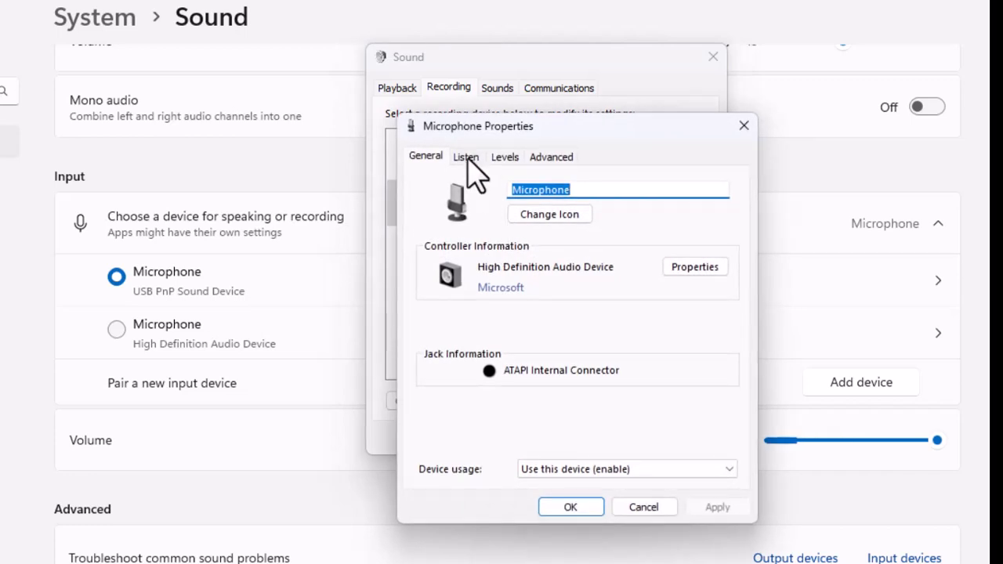
left_click(467, 157)
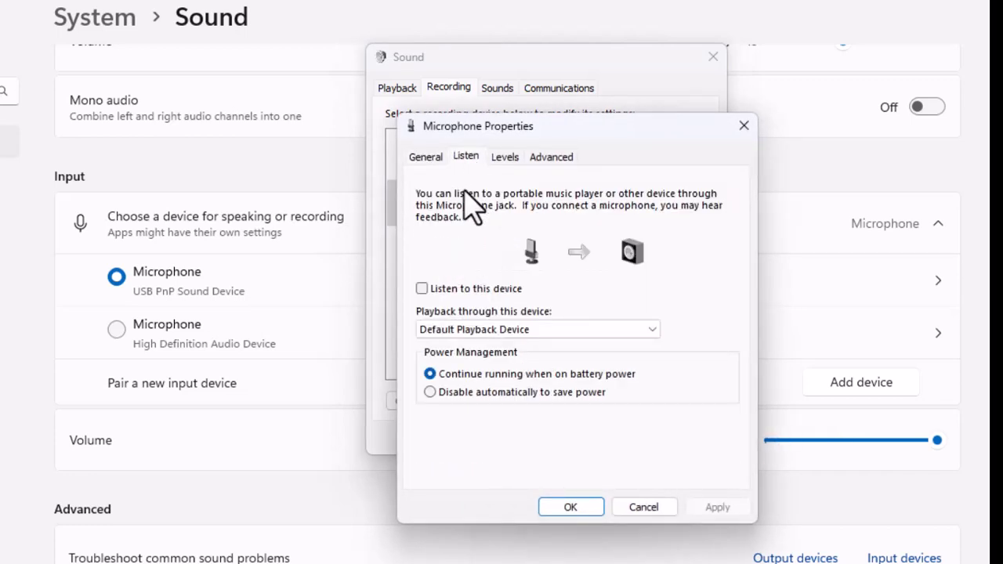
left_click(422, 290)
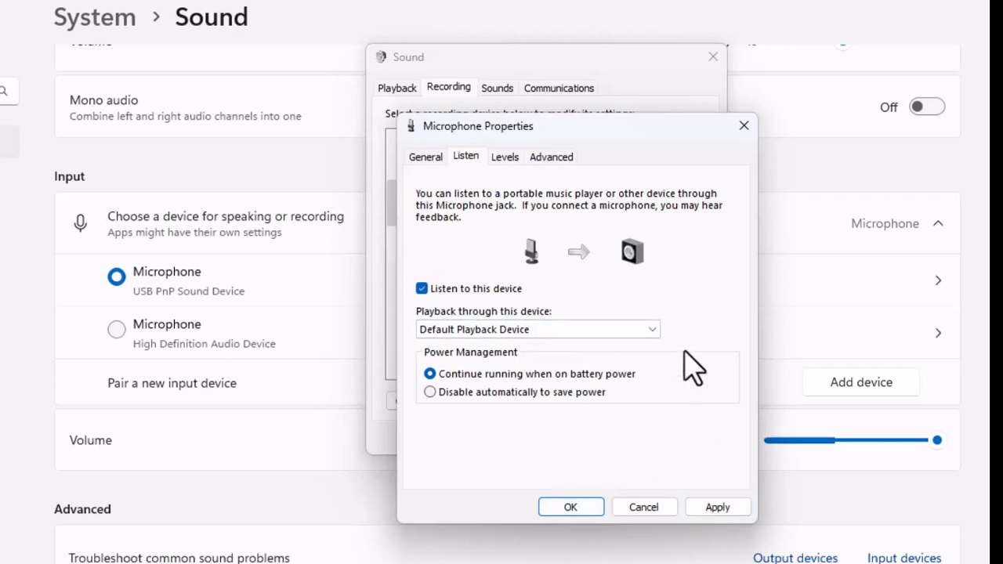
left_click(744, 126)
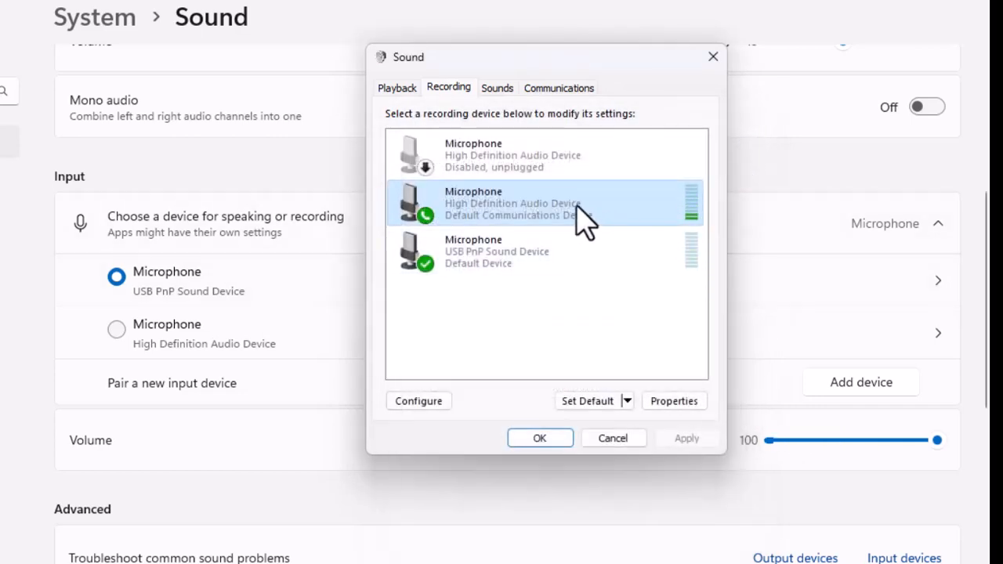
Step: Disable the High Definition Audio Device microphone and confirm the sound device settings
right_click(577, 208)
left_click(628, 237)
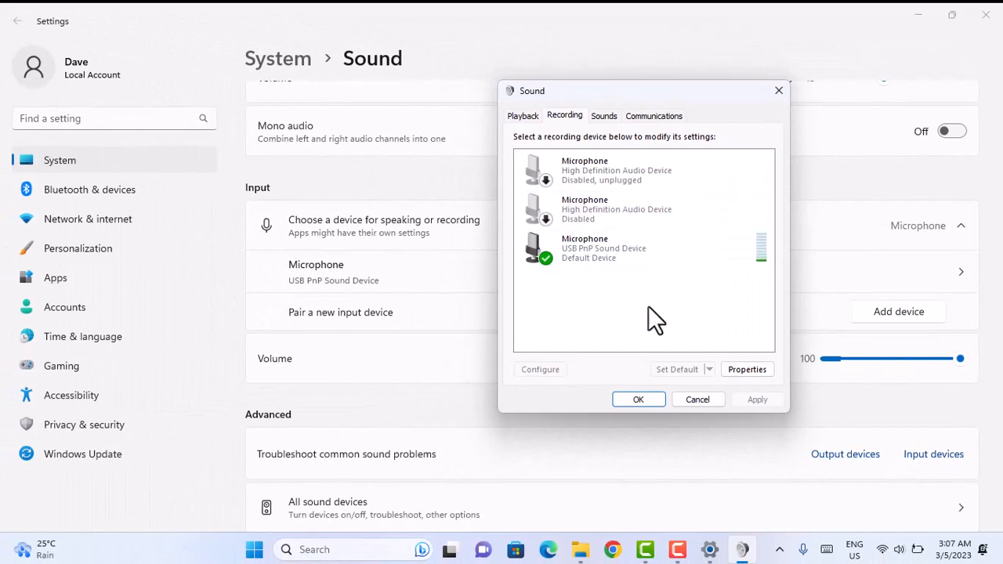
left_click(641, 399)
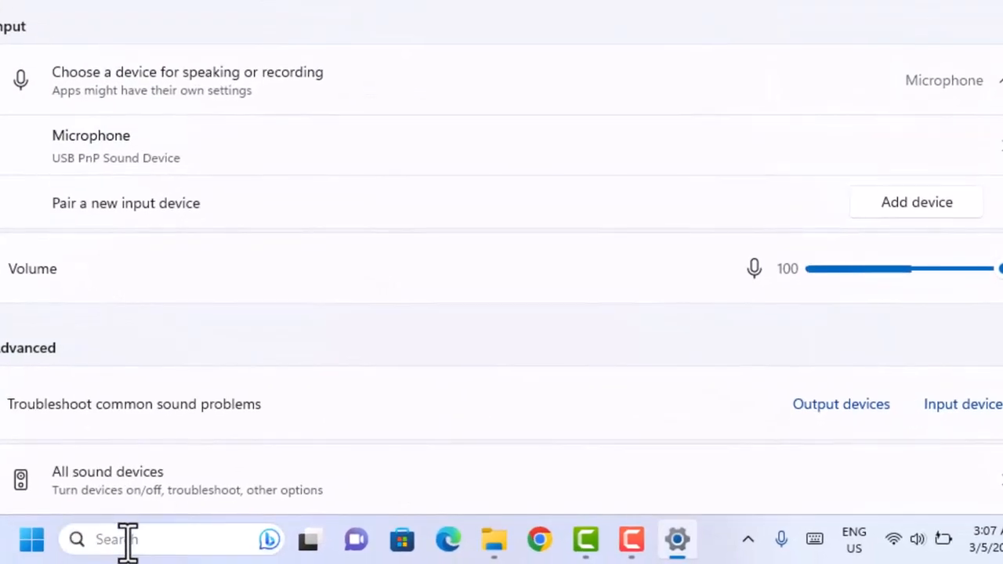
Step: Open Device Manager and expand the audio inputs and outputs category
left_click(127, 539)
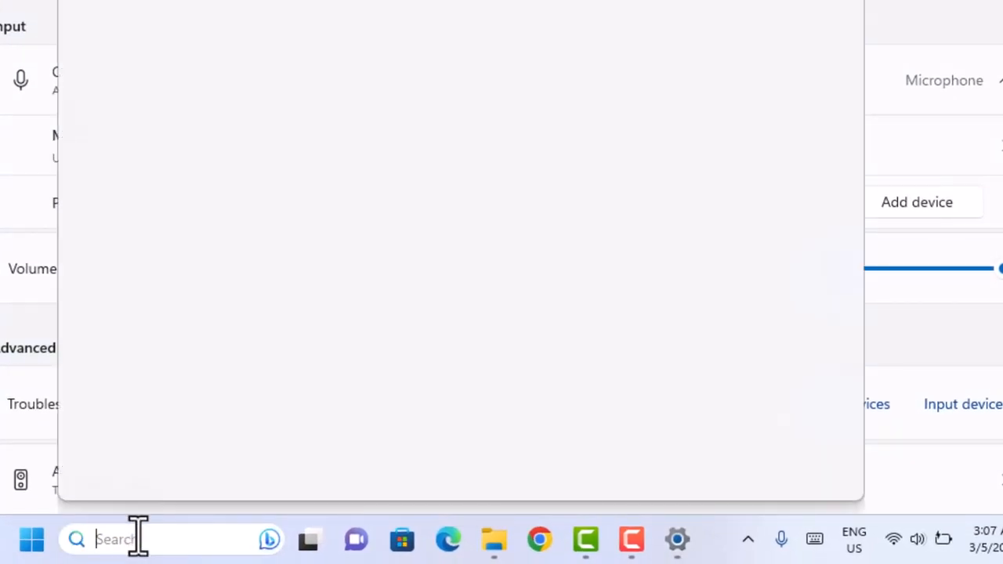
type("de")
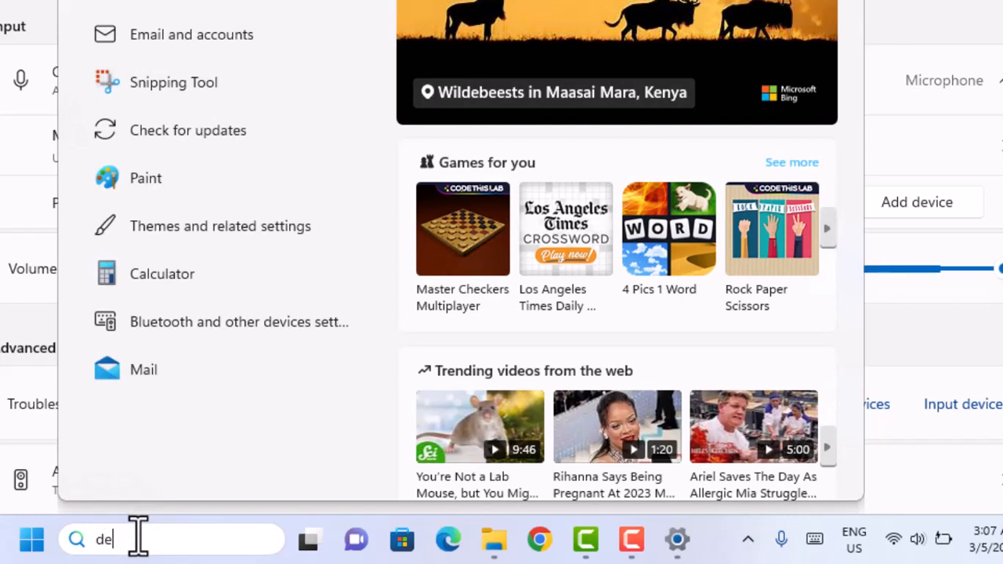
type("vic")
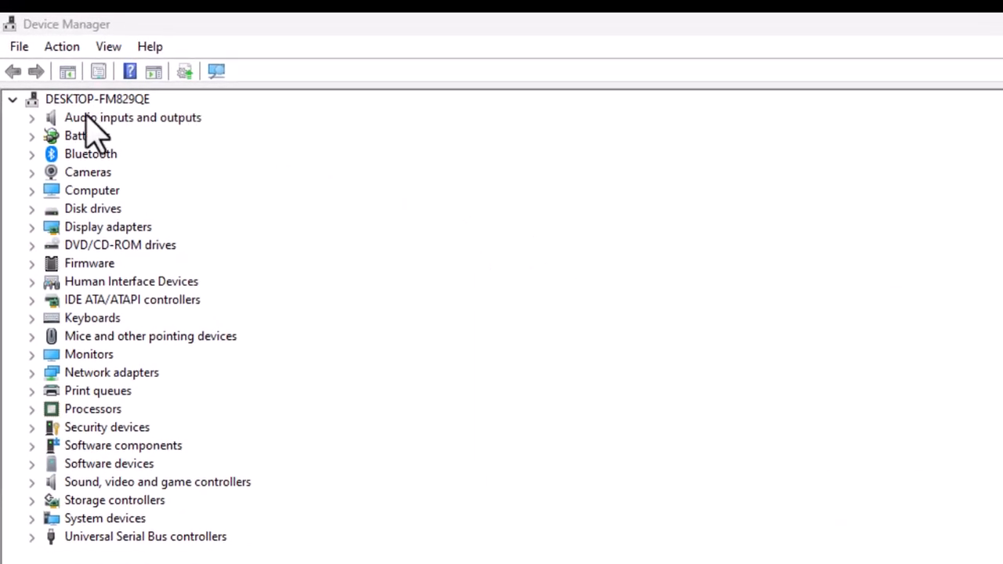
left_click(31, 118)
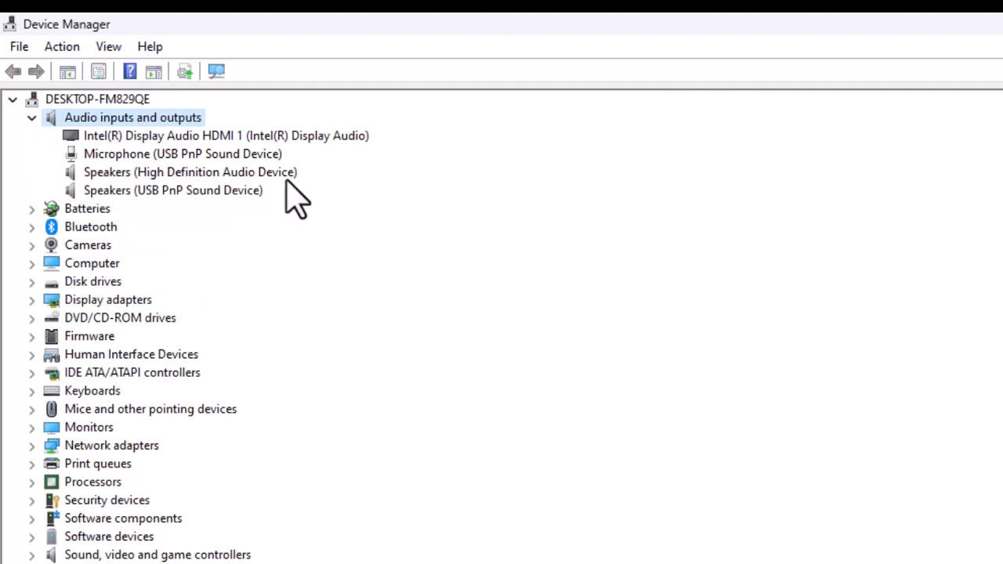
Step: Check the device status and driver details in the High Definition Audio Device speakers' properties, and close the properties
left_click(128, 177)
right_click(122, 174)
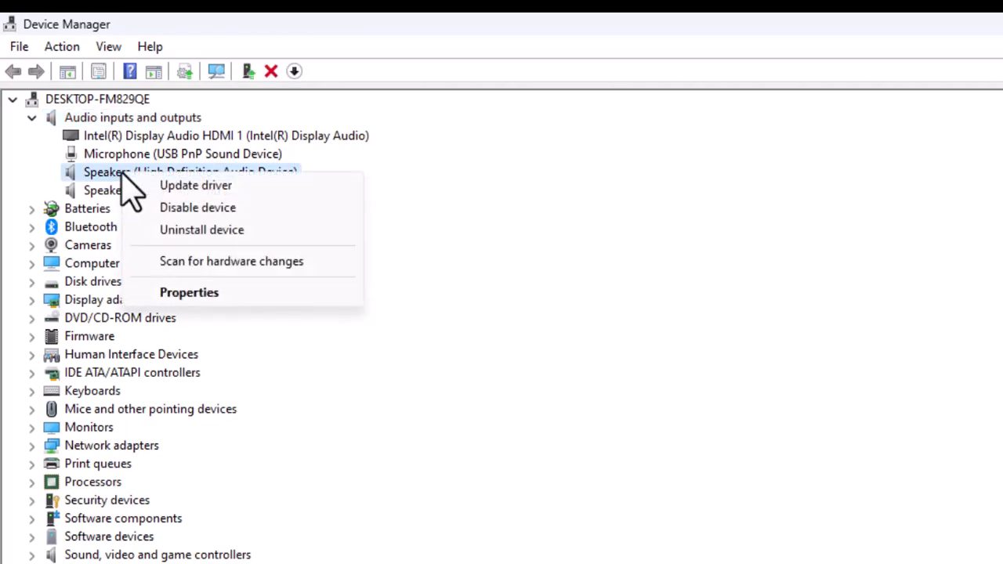
left_click(200, 293)
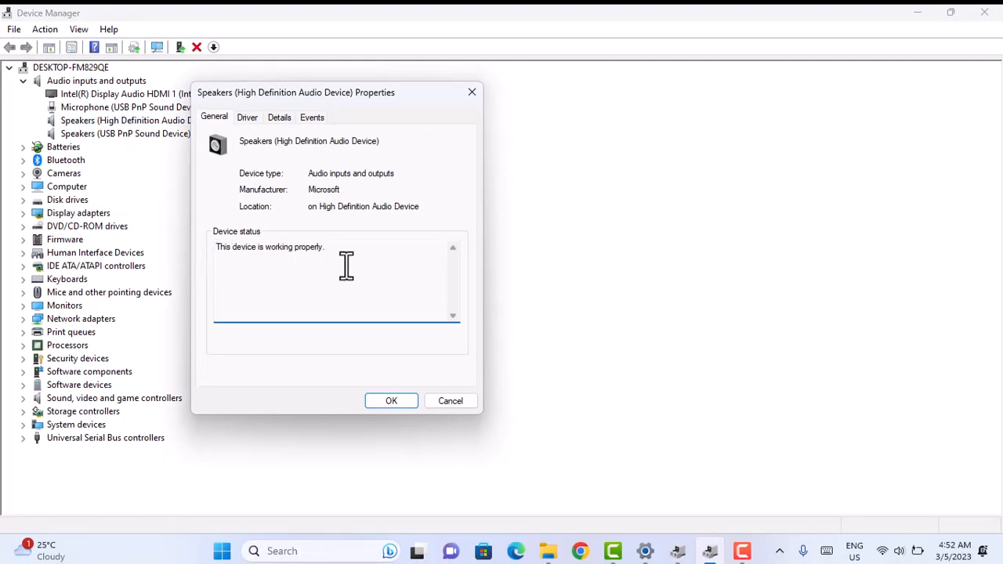
left_click(247, 118)
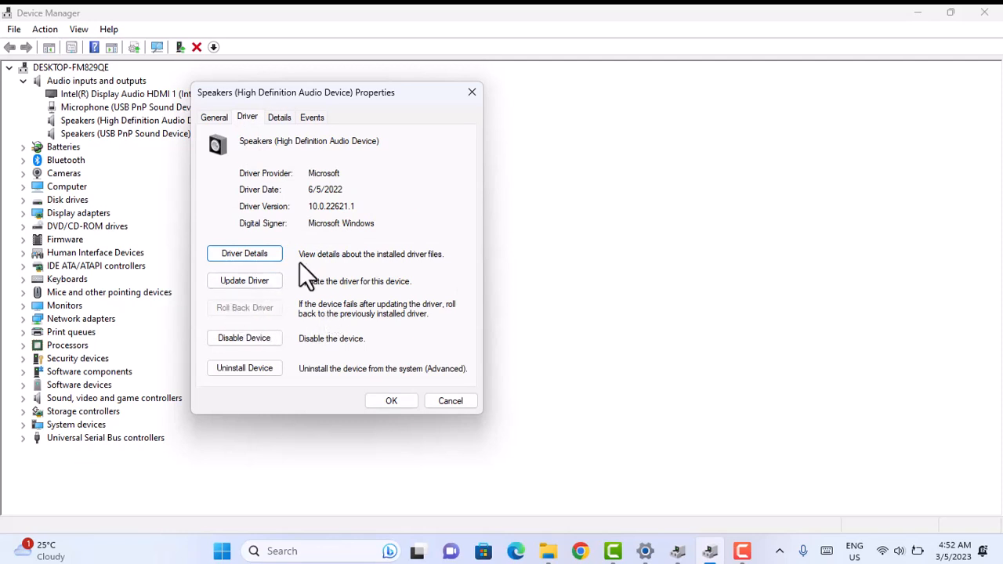
left_click(471, 93)
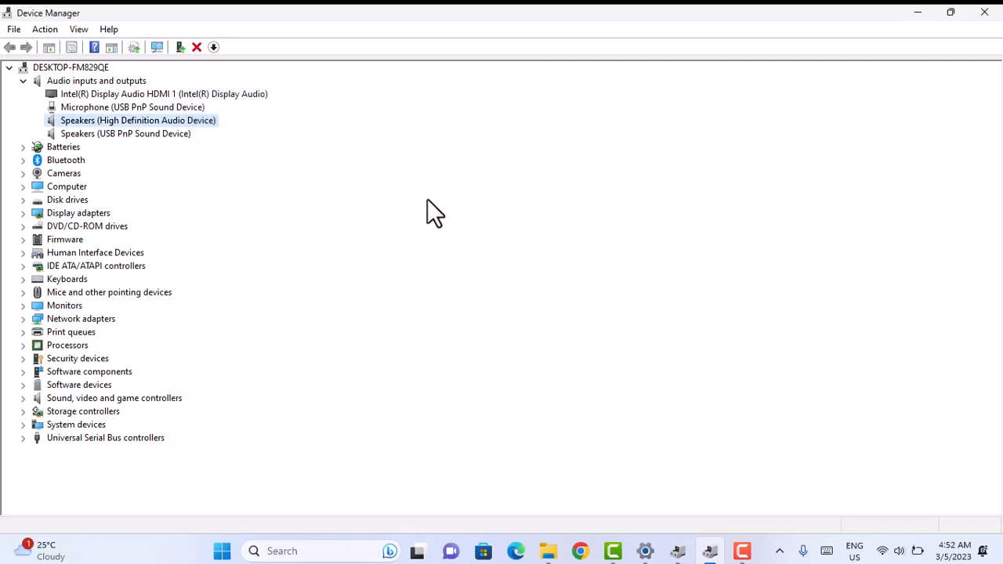
Step: Update the High Definition Audio Device speakers' driver manually with the Audio Endpoint model from the list of available drivers on the computer
right_click(88, 124)
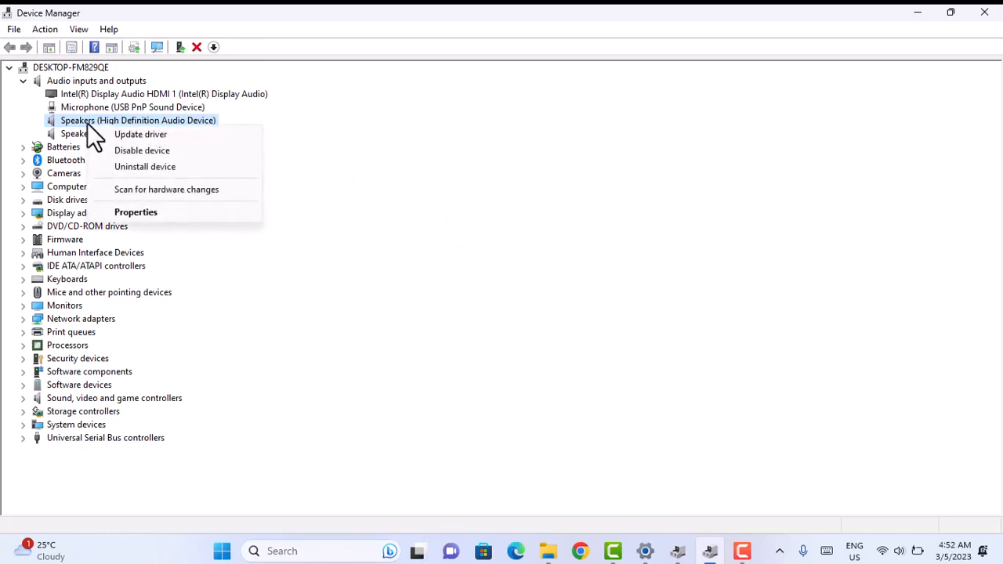
left_click(134, 133)
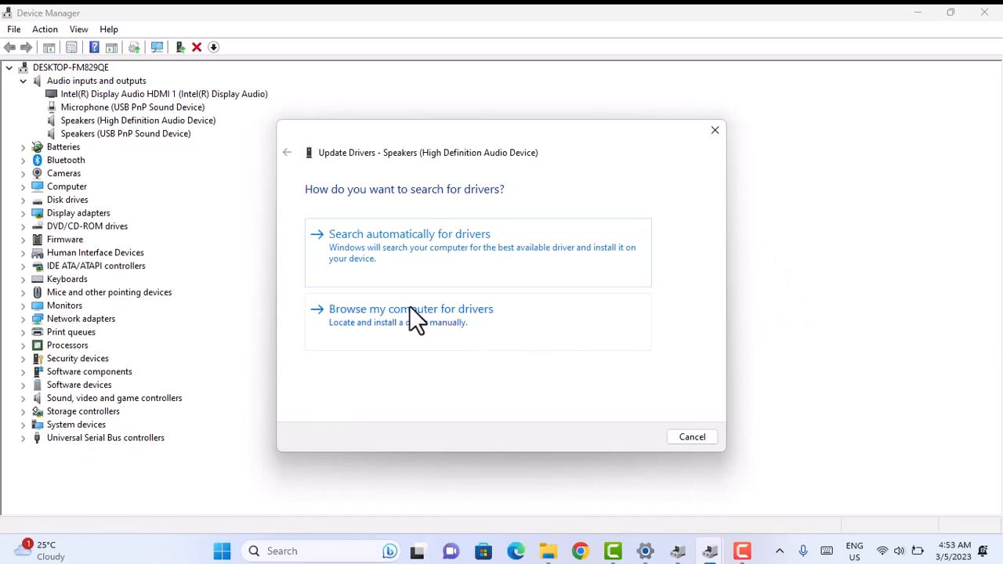
left_click(354, 309)
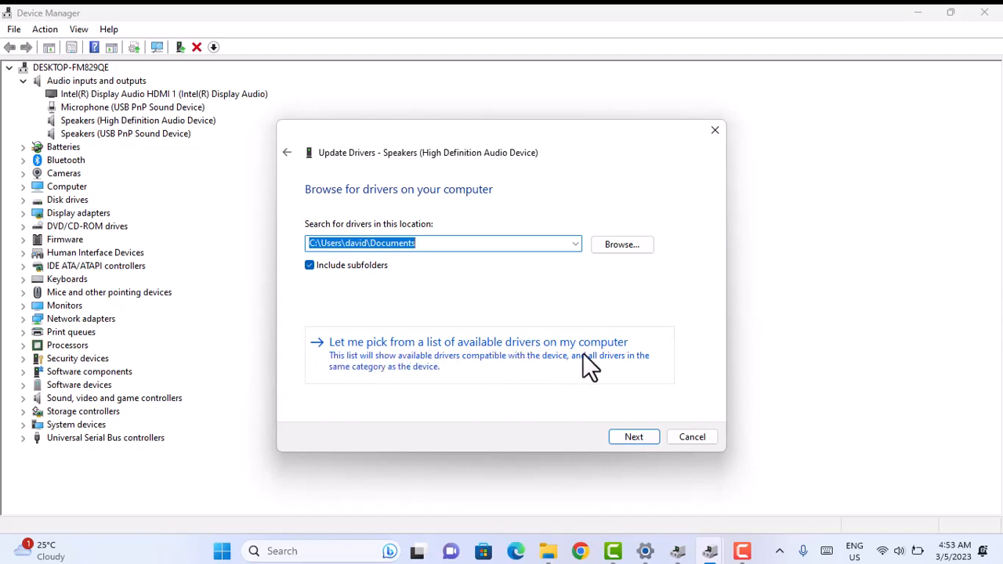
left_click(387, 355)
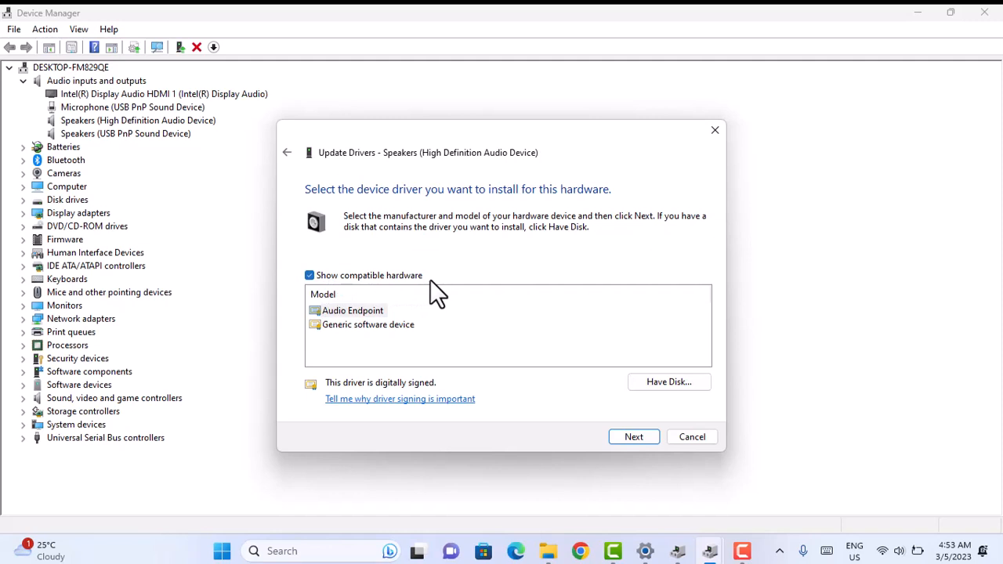
left_click(344, 311)
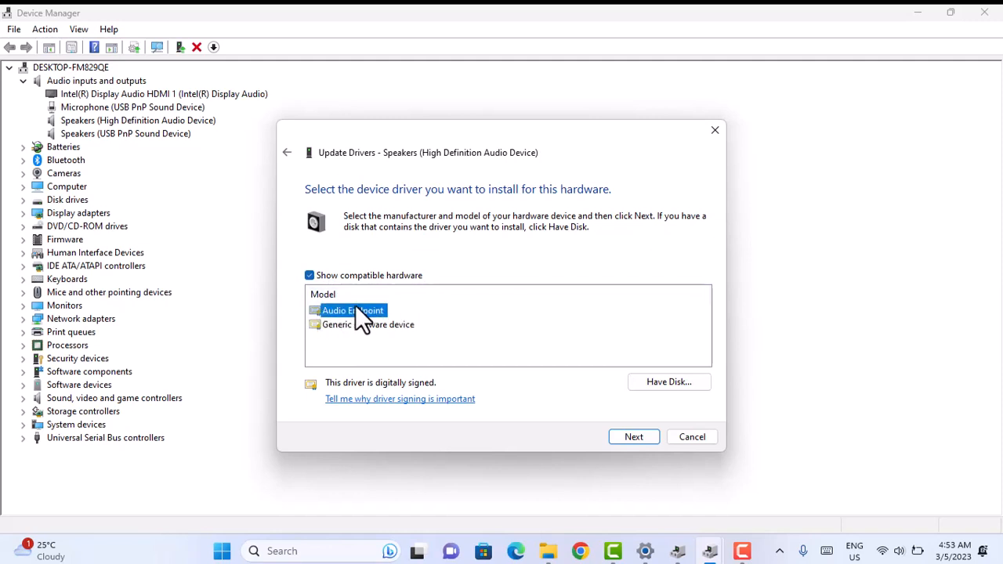
left_click(621, 437)
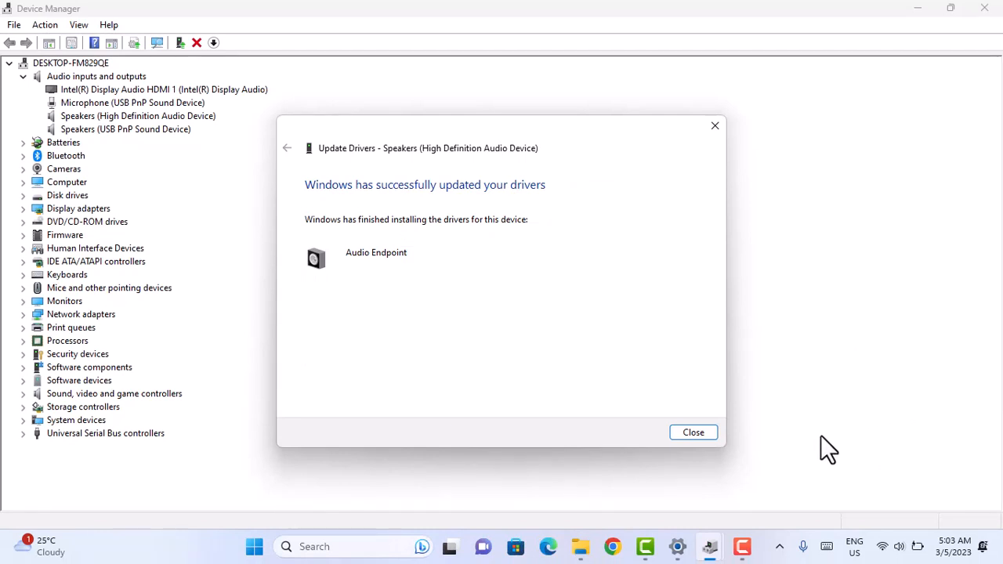
left_click(693, 433)
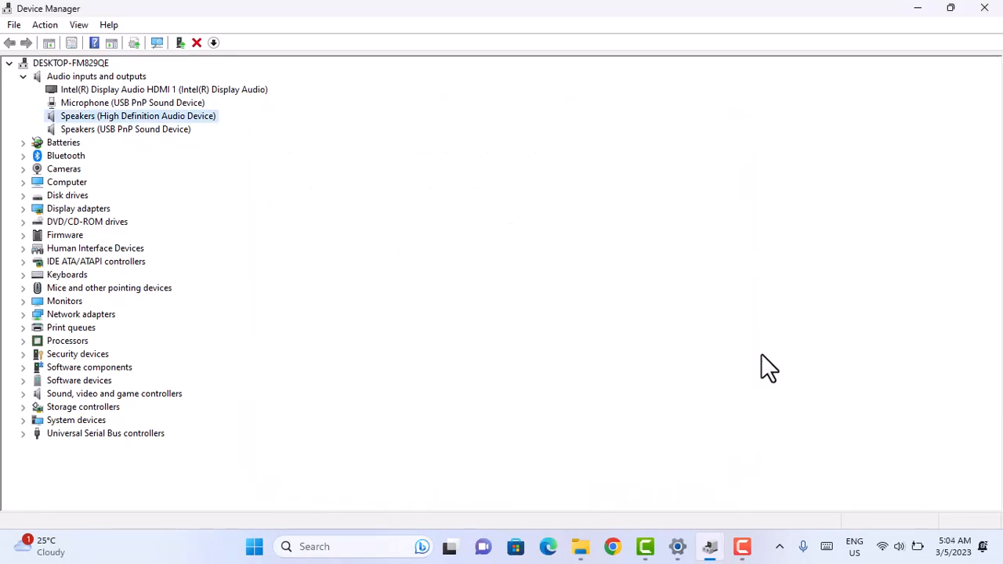